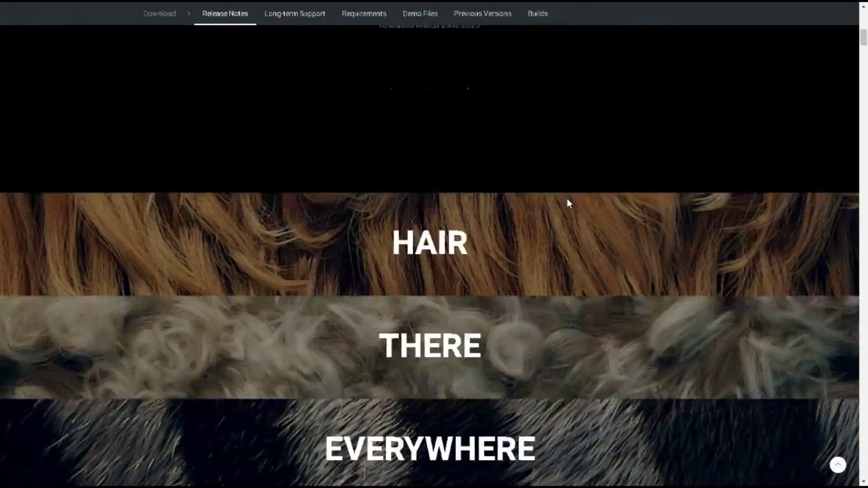
Look through the hair assets, hair curve node and physics sections of the Blender 3.5 release notes
{"action": "scroll", "coordinate": [567, 199], "scroll_direction": "down", "scroll_amount": 15}
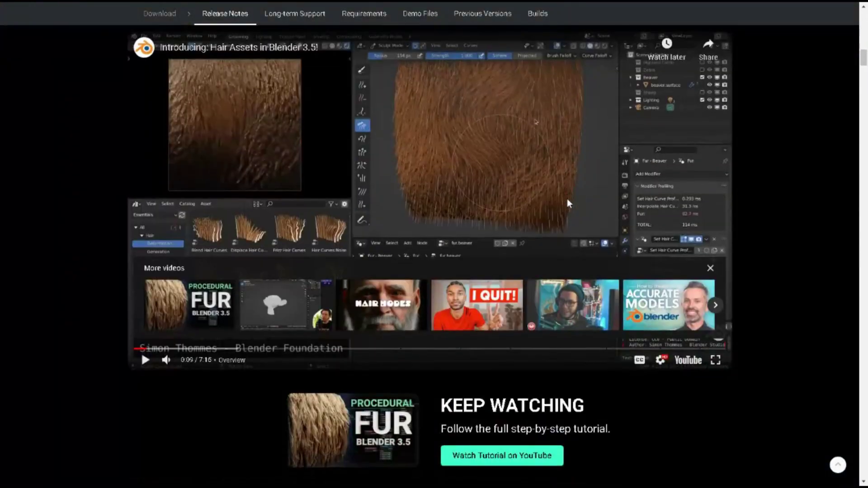
{"action": "scroll", "coordinate": [567, 199], "scroll_direction": "down", "scroll_amount": 15}
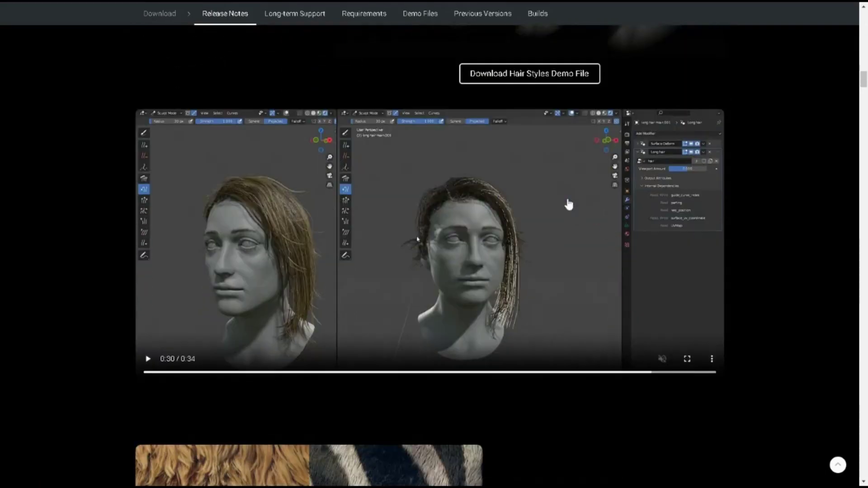
{"action": "scroll", "coordinate": [569, 205], "scroll_direction": "down", "scroll_amount": 15}
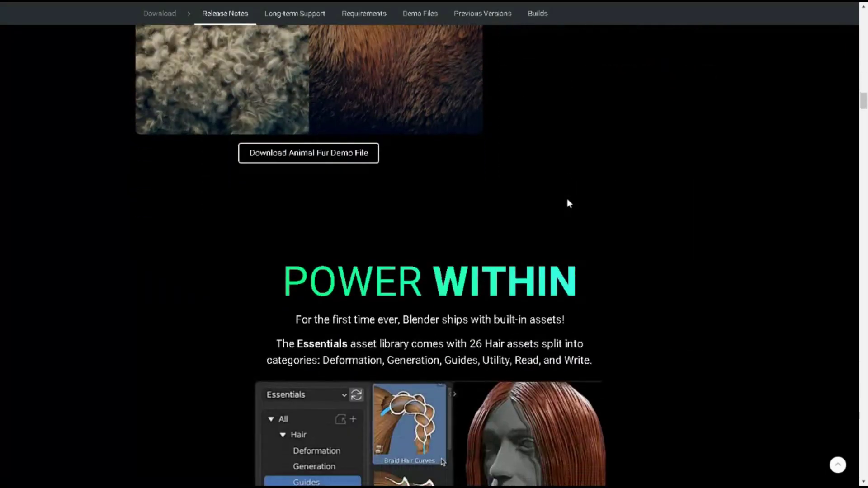
{"action": "scroll", "coordinate": [569, 204], "scroll_direction": "down", "scroll_amount": 15}
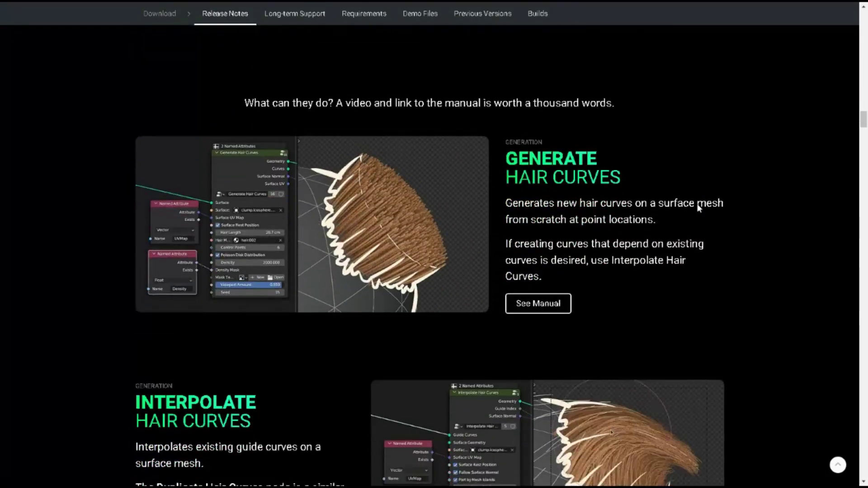
{"action": "scroll", "coordinate": [700, 208], "scroll_direction": "down", "scroll_amount": 12}
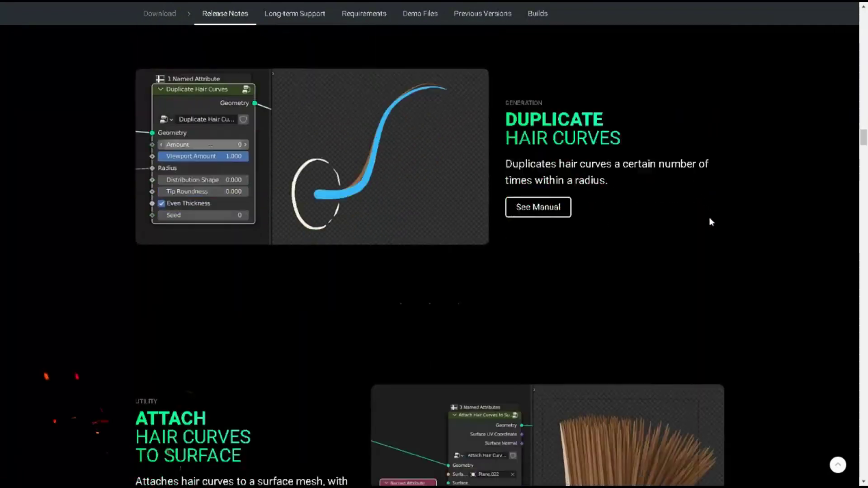
{"action": "scroll", "coordinate": [711, 221], "scroll_direction": "down", "scroll_amount": 12}
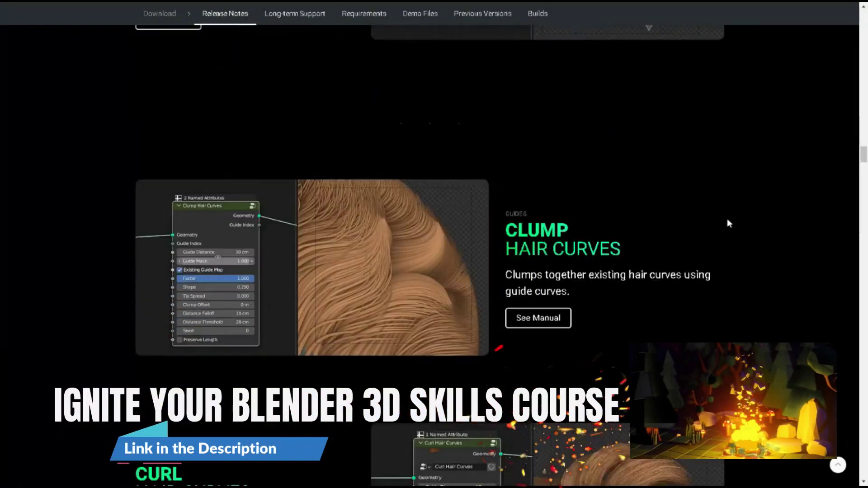
{"action": "scroll", "coordinate": [728, 222], "scroll_direction": "down", "scroll_amount": 12}
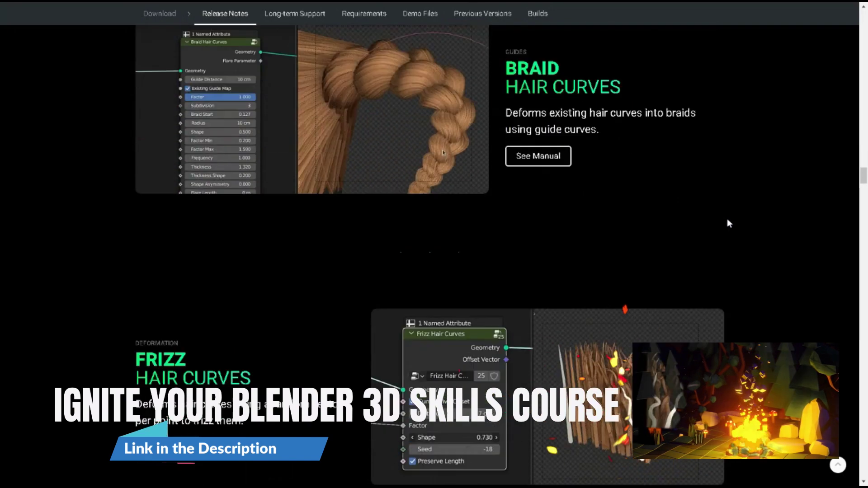
{"action": "scroll", "coordinate": [728, 223], "scroll_direction": "down", "scroll_amount": 12}
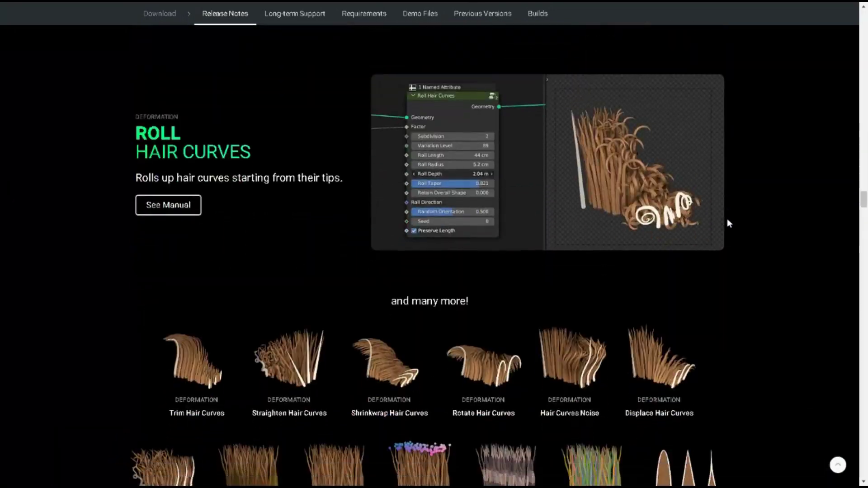
{"action": "scroll", "coordinate": [728, 223], "scroll_direction": "down", "scroll_amount": 12}
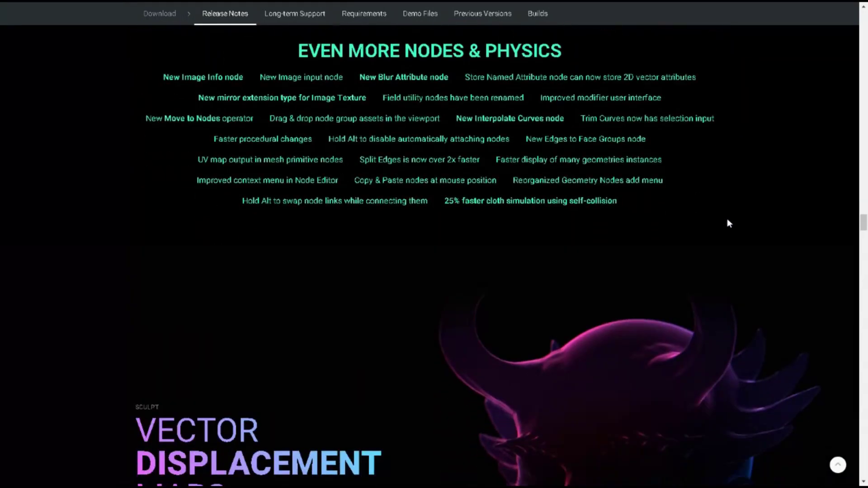
Read the Blender 3.5 release notes on vector displacement sculpting, viewport compositing, Metal, light rendering, animation, USD and remaining improvements
{"action": "scroll", "coordinate": [728, 220], "scroll_direction": "down", "scroll_amount": 12}
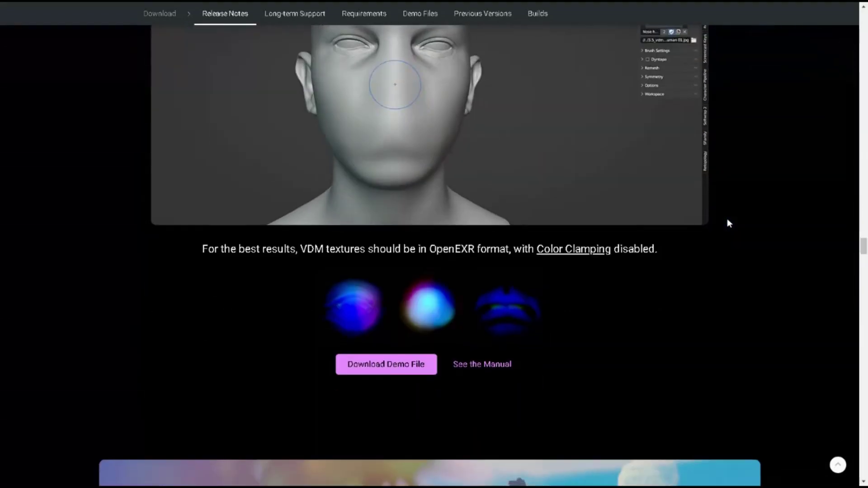
{"action": "scroll", "coordinate": [728, 223], "scroll_direction": "down", "scroll_amount": 12}
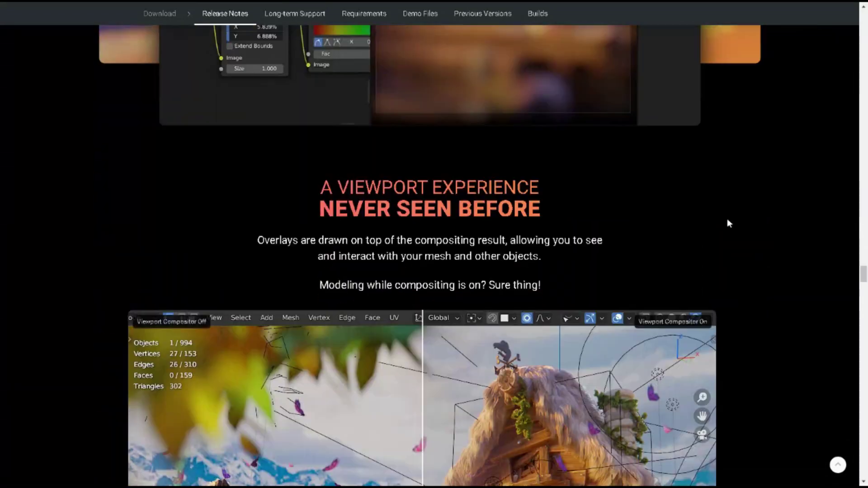
{"action": "scroll", "coordinate": [728, 223], "scroll_direction": "down", "scroll_amount": 10}
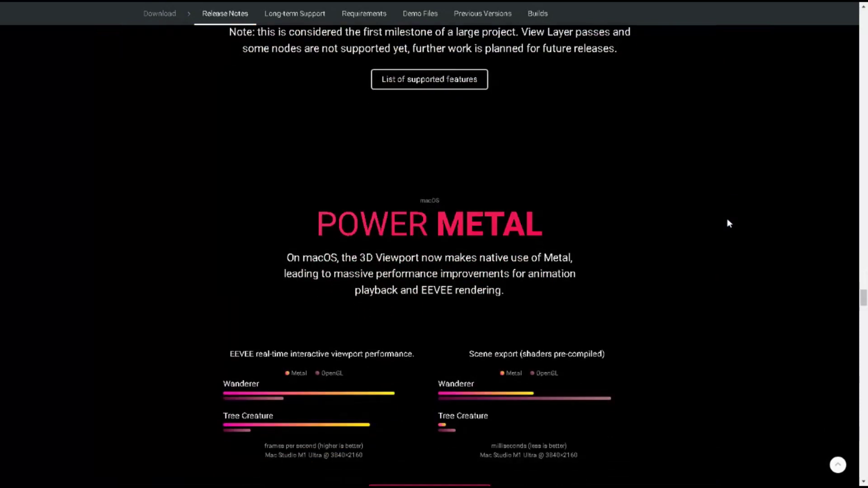
{"action": "scroll", "coordinate": [728, 223], "scroll_direction": "down", "scroll_amount": 15}
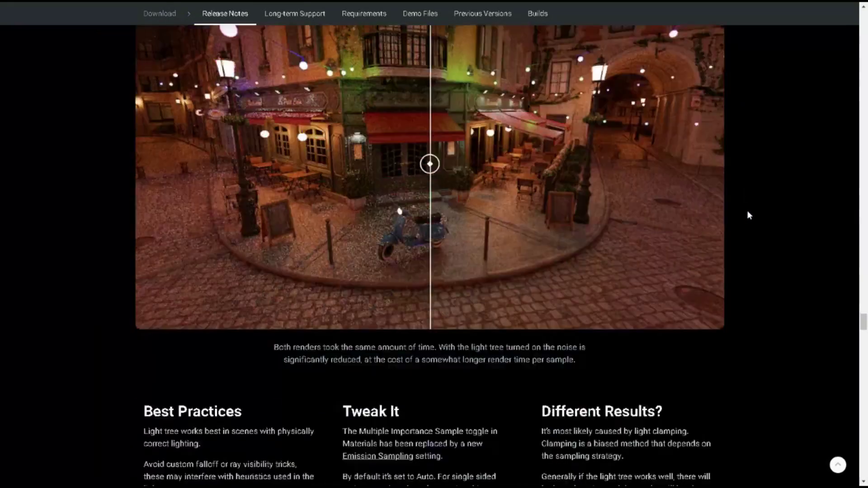
{"action": "scroll", "coordinate": [749, 216], "scroll_direction": "down", "scroll_amount": 15}
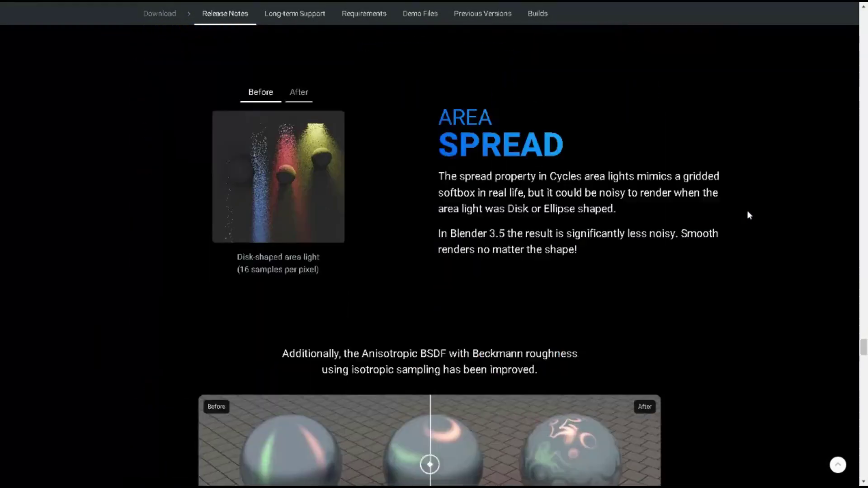
{"action": "scroll", "coordinate": [749, 216], "scroll_direction": "down", "scroll_amount": 6}
{"action": "scroll", "coordinate": [749, 215], "scroll_direction": "down", "scroll_amount": 14}
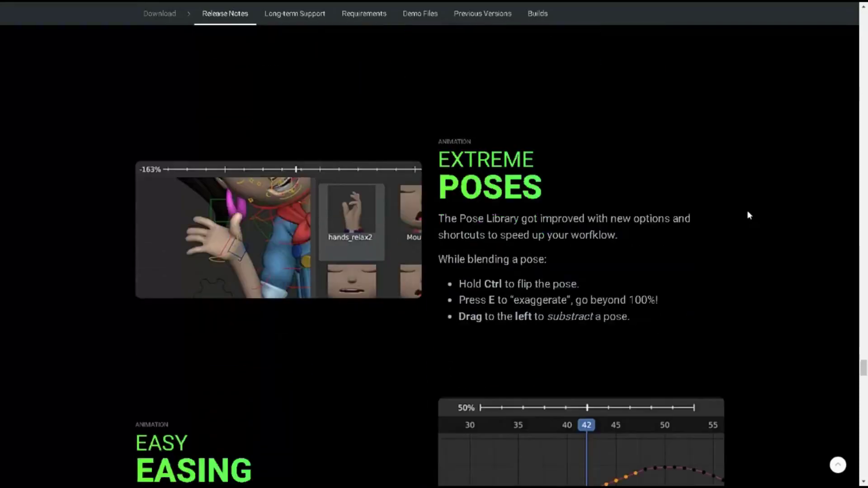
{"action": "scroll", "coordinate": [749, 216], "scroll_direction": "down", "scroll_amount": 15}
{"action": "scroll", "coordinate": [749, 216], "scroll_direction": "down", "scroll_amount": 12}
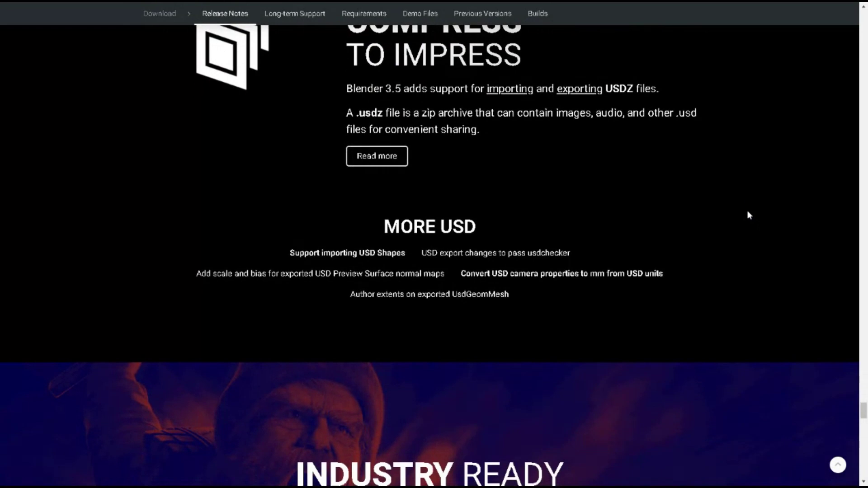
{"action": "scroll", "coordinate": [729, 101], "scroll_direction": "down", "scroll_amount": 12}
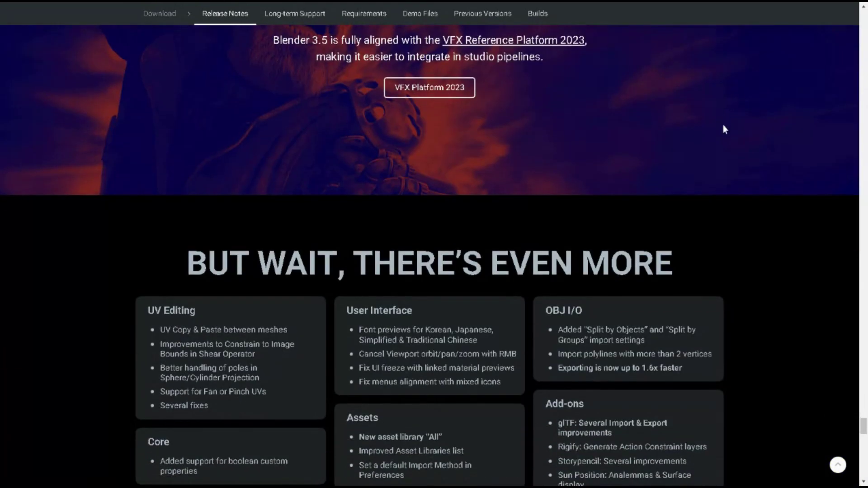
{"action": "scroll", "coordinate": [747, 178], "scroll_direction": "down", "scroll_amount": 7}
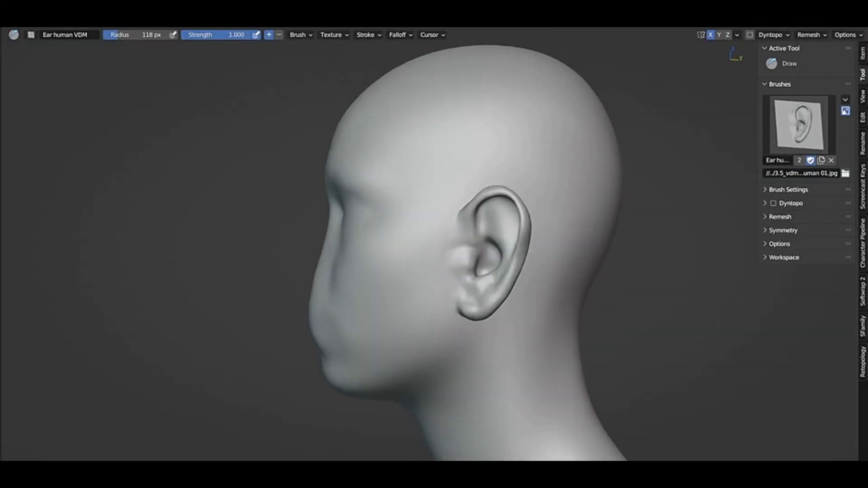
Choose the human eye VDM brush and stamp a mirrored pair of eyes on the head's face
{"action": "left_click", "coordinate": [791, 137]}
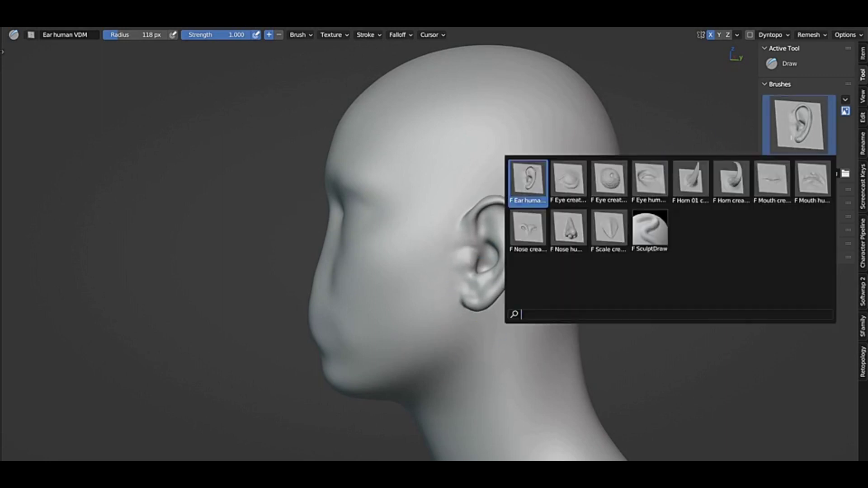
{"action": "left_click", "coordinate": [644, 180]}
{"action": "middle_click_drag", "start_coordinate": [413, 213], "coordinate": [520, 213]}
{"action": "left_click_drag", "start_coordinate": [436, 205], "coordinate": [436, 278]}
{"action": "middle_click_drag", "start_coordinate": [442, 310], "coordinate": [440, 292], "text": "shift"}
Choose the Nose human 01 VDM brush and stamp a nose in the middle of the face, with X symmetry off
{"action": "left_click", "coordinate": [790, 135]}
{"action": "left_click", "coordinate": [567, 228]}
{"action": "middle_click_drag", "start_coordinate": [568, 228], "coordinate": [381, 245]}
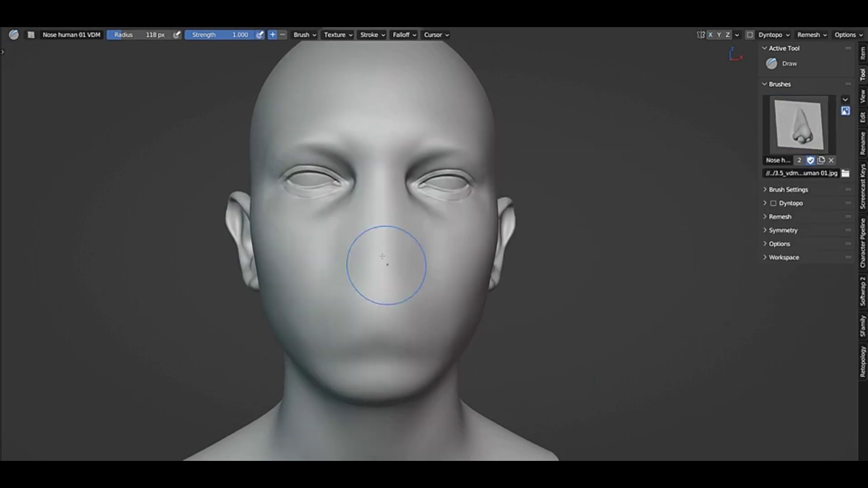
{"action": "mouse_move", "coordinate": [378, 305]}
{"action": "middle_mouse_down"}
{"action": "mouse_move", "coordinate": [365, 291]}
{"action": "mouse_move", "coordinate": [383, 239]}
{"action": "middle_mouse_up"}
Reshape the nose with the Grab brush, setting its radius to 290 px and then to 264 px
{"action": "key", "text": "g"}
{"action": "key", "text": "f"}
{"action": "left_click", "coordinate": [389, 169]}
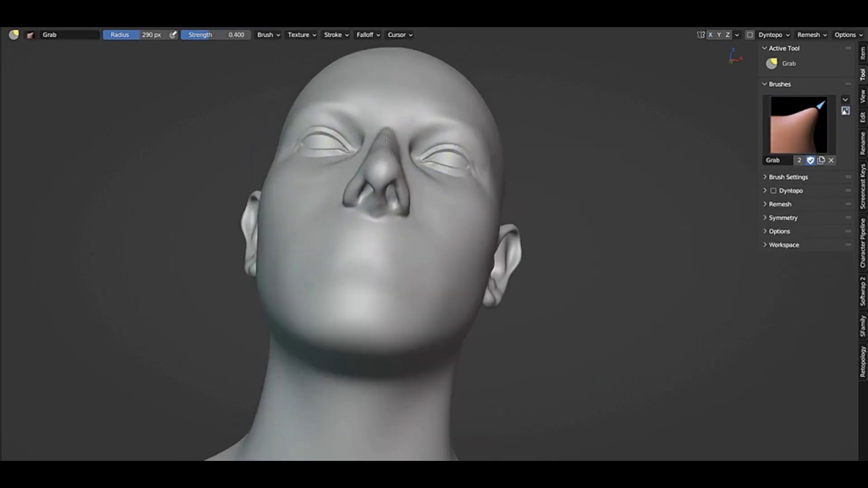
{"action": "middle_click_drag", "start_coordinate": [386, 140], "coordinate": [362, 276]}
{"action": "key", "text": "f"}
{"action": "left_click", "coordinate": [321, 276]}
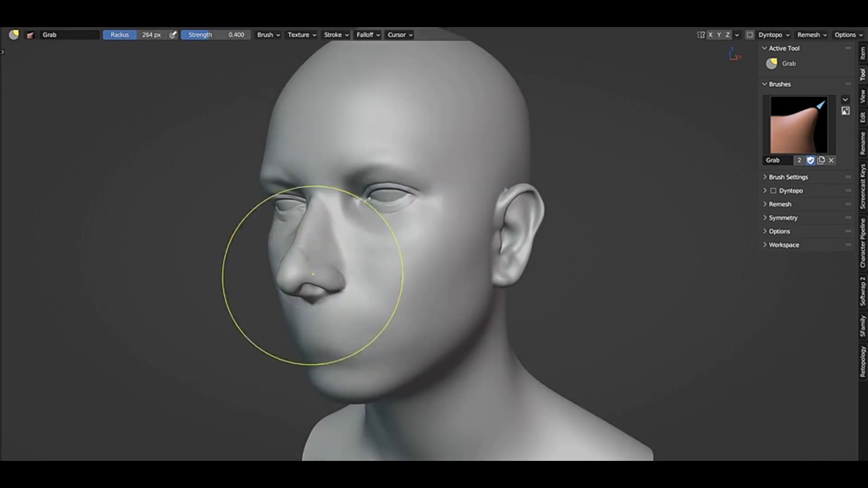
Return to the Draw brush, choose Mouth human 01 VDM and stamp a mouth below the nose
{"action": "key", "text": "x"}
{"action": "left_click", "coordinate": [799, 125]}
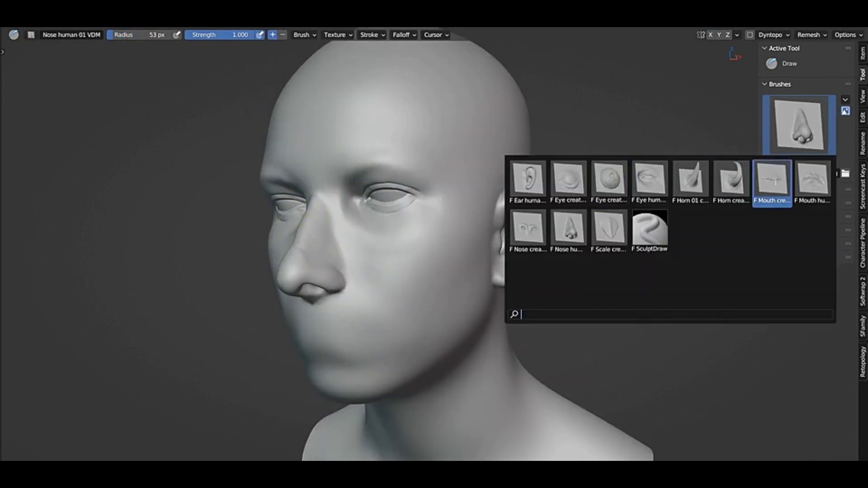
{"action": "left_click", "coordinate": [810, 181]}
{"action": "mouse_move", "coordinate": [452, 266]}
{"action": "middle_mouse_down"}
{"action": "mouse_move", "coordinate": [490, 253]}
{"action": "mouse_move", "coordinate": [491, 228]}
{"action": "middle_mouse_up"}
{"action": "left_click_drag", "start_coordinate": [383, 272], "coordinate": [390, 327]}
{"action": "scroll", "coordinate": [390, 344], "scroll_direction": "down", "scroll_amount": 3}
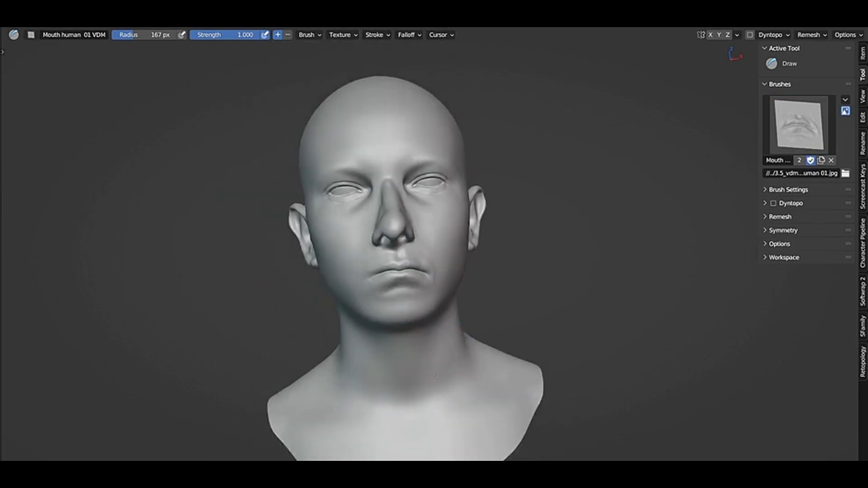
Switch to the Grab brush, set its radius to 238 px and adjust the proportions of the face
{"action": "scroll", "coordinate": [392, 294], "scroll_direction": "up", "scroll_amount": 3}
{"action": "key", "text": "g"}
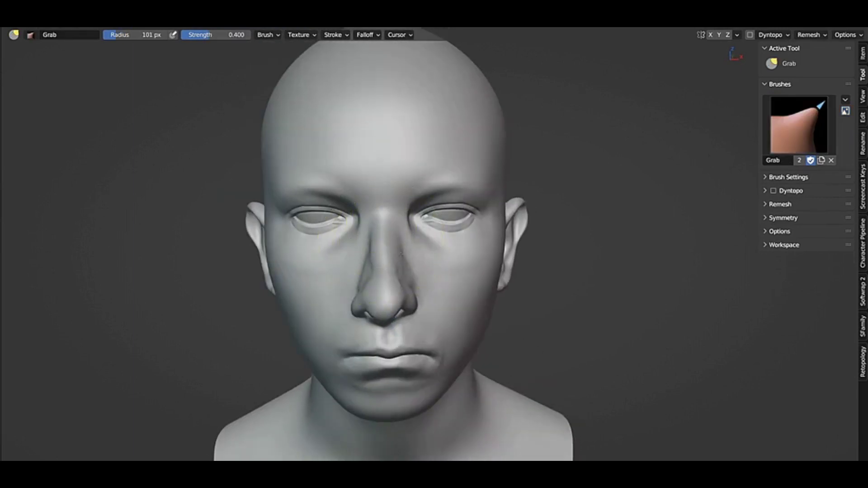
{"action": "middle_click_drag", "start_coordinate": [353, 267], "coordinate": [384, 271]}
{"action": "key", "text": "f"}
{"action": "left_click", "coordinate": [446, 272]}
{"action": "middle_click_drag", "start_coordinate": [445, 271], "coordinate": [417, 253]}
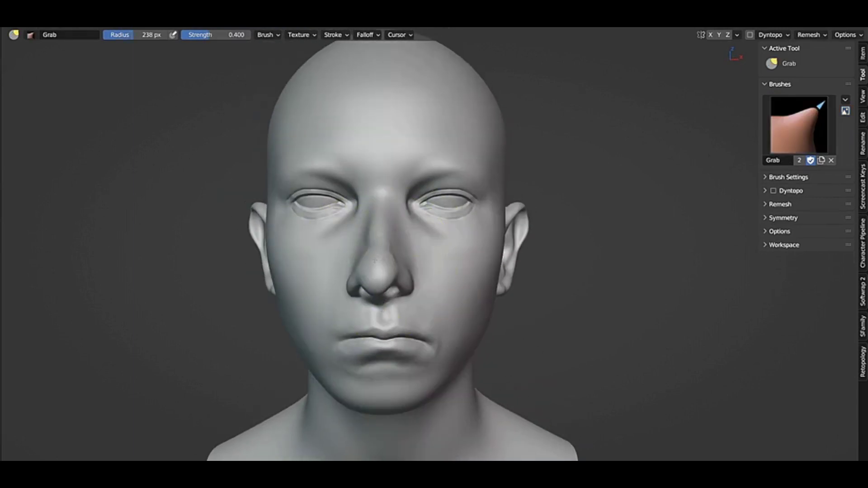
Reduce the Grab brush radius to 169 px and refine the area around the nose and mouth
{"action": "key", "text": "f"}
{"action": "left_click", "coordinate": [376, 297]}
{"action": "middle_click_drag", "start_coordinate": [380, 310], "coordinate": [388, 297]}
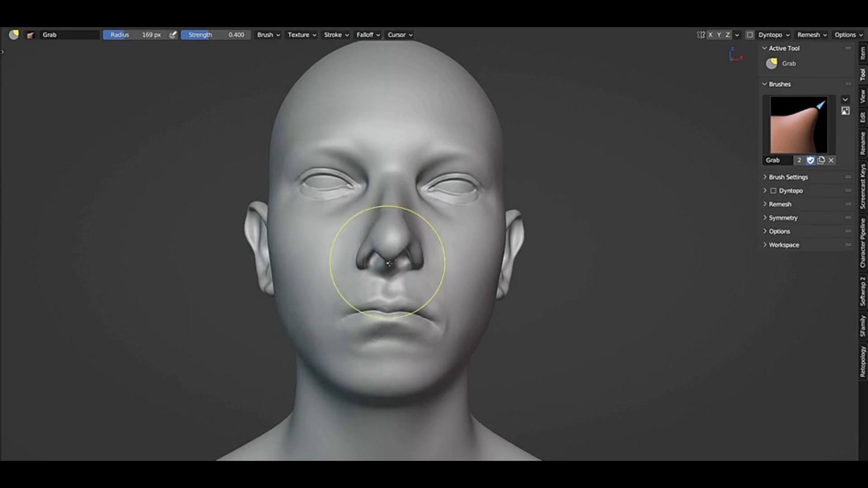
{"action": "middle_click_drag", "start_coordinate": [399, 219], "coordinate": [385, 235]}
{"action": "scroll", "coordinate": [387, 294], "scroll_direction": "down", "scroll_amount": 4}
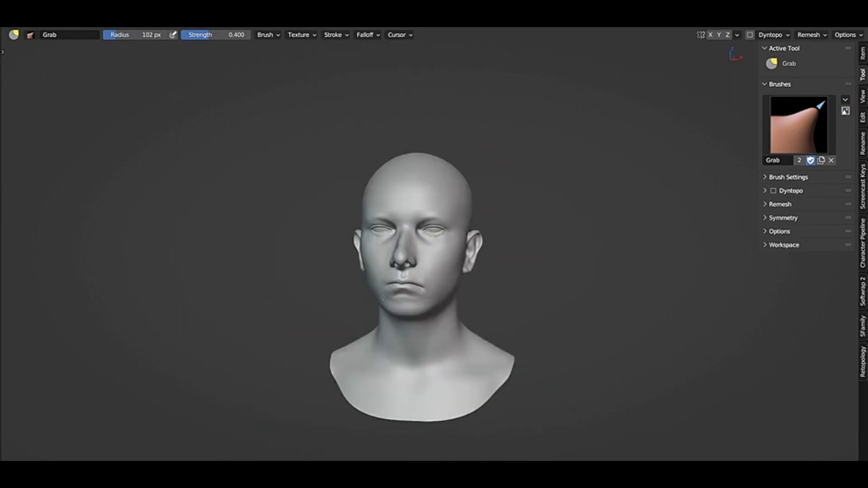
Turn on X-axis symmetry for sculpting the head
{"action": "scroll", "coordinate": [398, 280], "scroll_direction": "up", "scroll_amount": 3}
{"action": "left_click", "coordinate": [710, 35]}
{"action": "scroll", "coordinate": [414, 231], "scroll_direction": "up", "scroll_amount": 1}
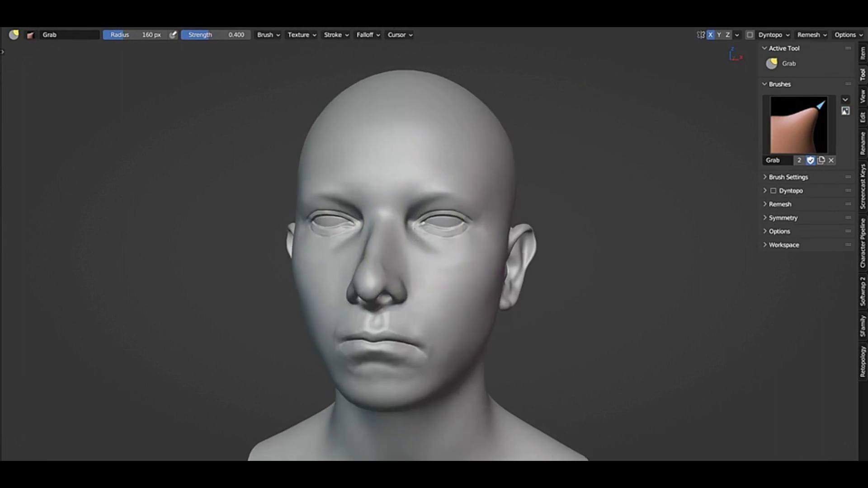
{"action": "scroll", "coordinate": [455, 227], "scroll_direction": "down", "scroll_amount": 1}
{"action": "mouse_move", "coordinate": [455, 233]}
{"action": "middle_mouse_down"}
{"action": "mouse_move", "coordinate": [472, 233]}
{"action": "mouse_move", "coordinate": [450, 240]}
{"action": "middle_mouse_up"}
Choose the Horn creature 02 VDM brush and pull a mirrored pair of large curved horns out of the upper forehead
{"action": "key", "text": "x"}
{"action": "left_click", "coordinate": [799, 125]}
{"action": "left_click", "coordinate": [694, 194]}
{"action": "middle_click_drag", "start_coordinate": [470, 194], "coordinate": [441, 202]}
{"action": "scroll", "coordinate": [442, 202], "scroll_direction": "up", "scroll_amount": 1}
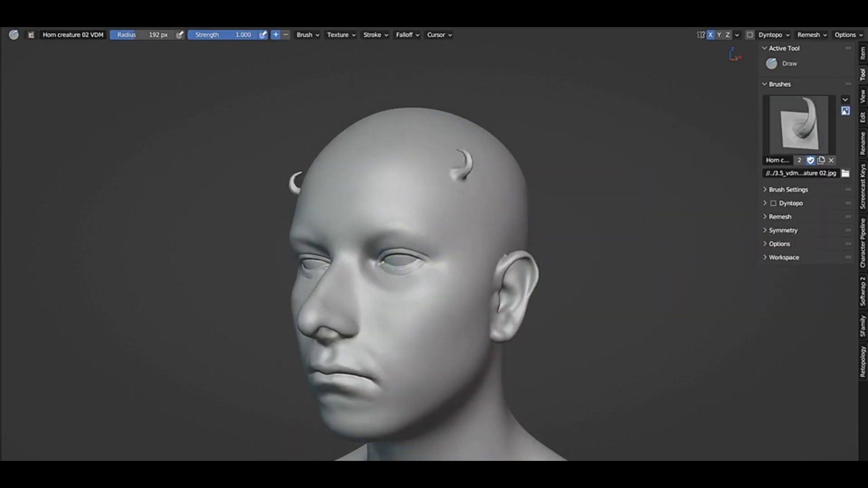
{"action": "left_click_drag", "start_coordinate": [462, 192], "coordinate": [497, 136]}
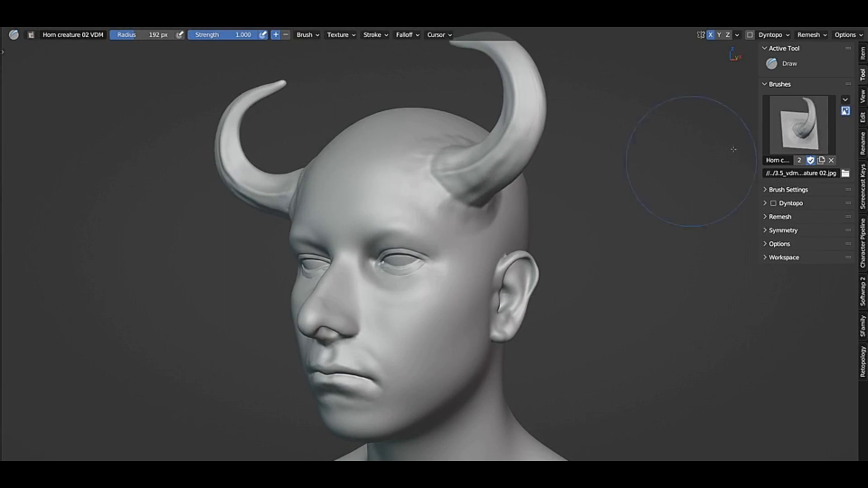
Choose the Horn 01 creature 01 VDM brush and change its stroke method
{"action": "left_click", "coordinate": [775, 142]}
{"action": "left_click", "coordinate": [649, 184]}
{"action": "left_click", "coordinate": [381, 35]}
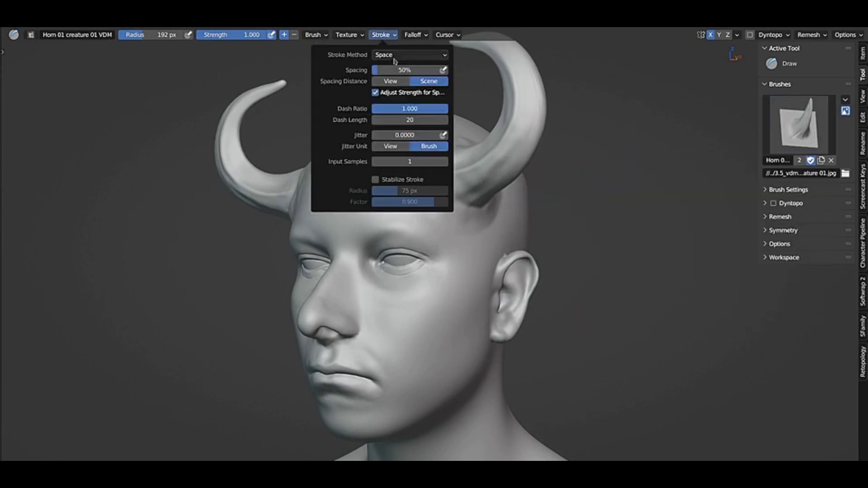
{"action": "left_click", "coordinate": [398, 87]}
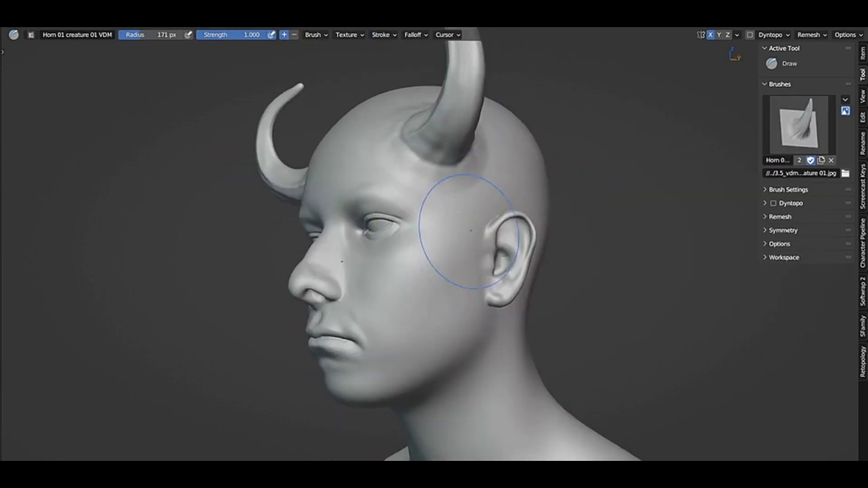
{"action": "middle_click_drag", "start_coordinate": [450, 281], "coordinate": [490, 147]}
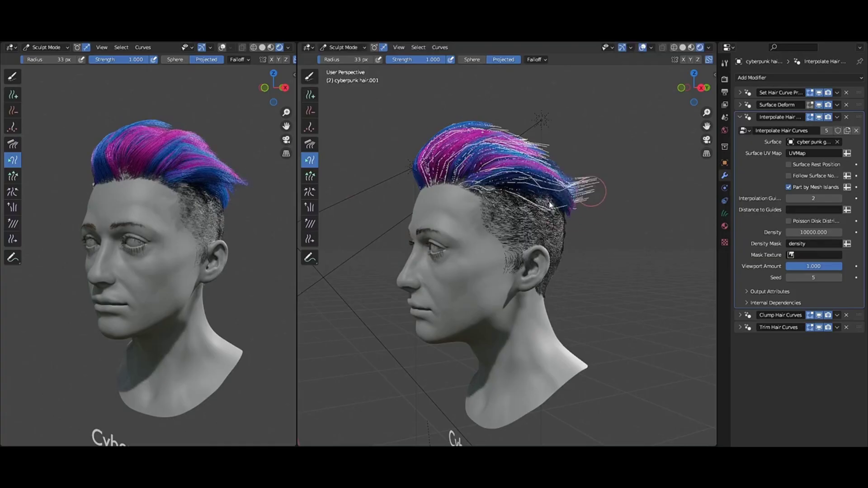
{"action": "middle_click_drag", "start_coordinate": [550, 206], "coordinate": [584, 217]}
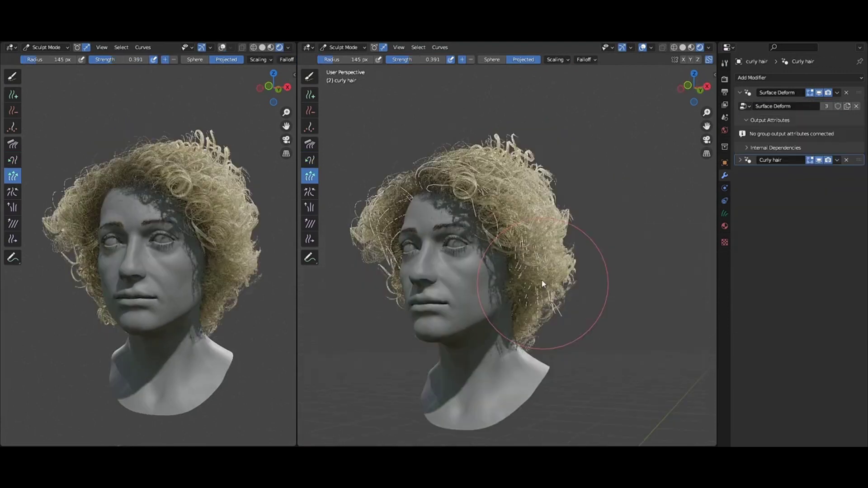
Reshape the curly hair beside the face with Grow/Shrink at strength 0.391, and pull the opposite side's curls with Snake Hook at 62 px radius
{"action": "middle_click_drag", "start_coordinate": [562, 300], "coordinate": [377, 259]}
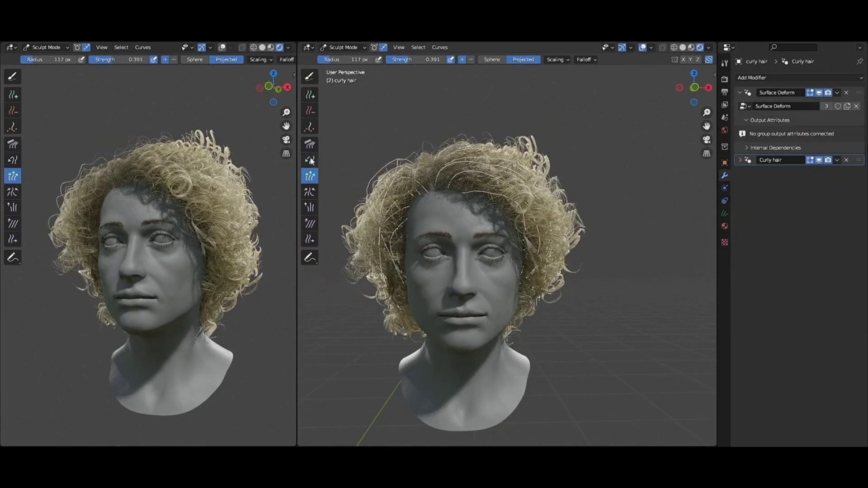
{"action": "left_click_drag", "start_coordinate": [566, 290], "coordinate": [375, 263]}
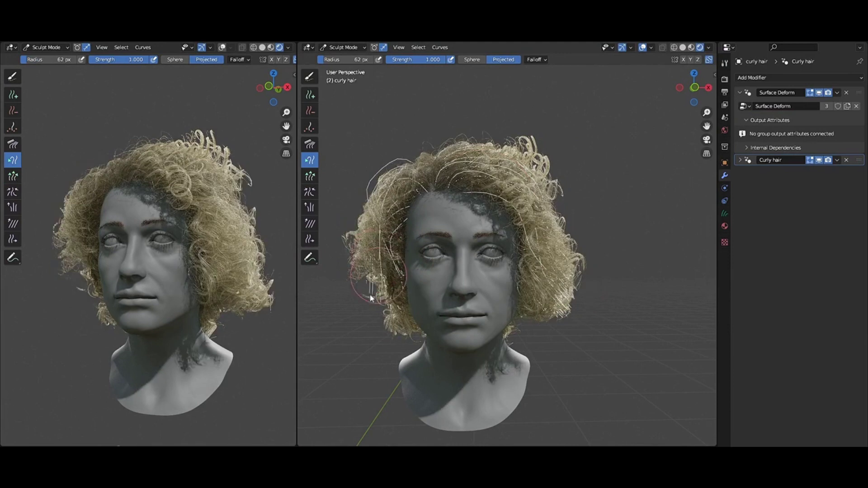
{"action": "left_click_drag", "start_coordinate": [369, 298], "coordinate": [352, 290]}
Resize the sculpting brush and reshape the curls along the side and upper part of the curly hairstyle
{"action": "middle_click_drag", "start_coordinate": [651, 281], "coordinate": [573, 267]}
{"action": "mouse_move", "coordinate": [520, 281]}
{"action": "middle_mouse_down"}
{"action": "mouse_move", "coordinate": [568, 289]}
{"action": "mouse_move", "coordinate": [601, 271]}
{"action": "middle_mouse_up"}
{"action": "key", "text": "c"}
{"action": "key", "text": "f"}
{"action": "left_click", "coordinate": [592, 276]}
{"action": "left_click_drag", "start_coordinate": [590, 243], "coordinate": [558, 186]}
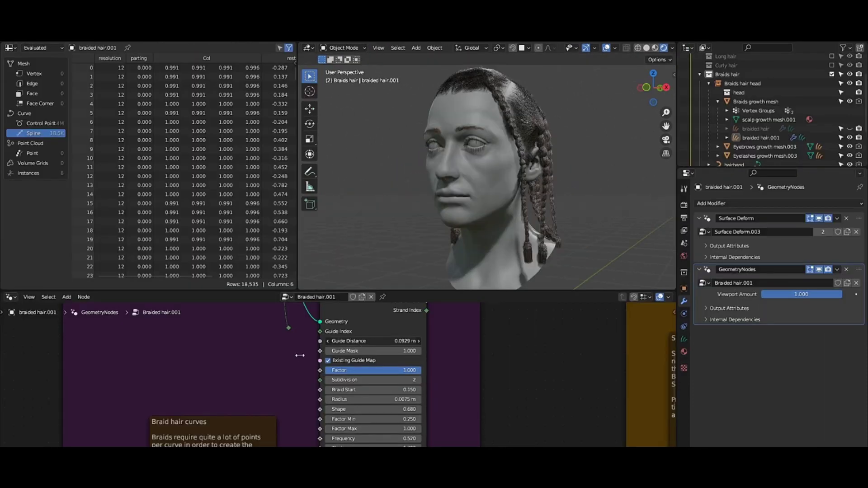
Reduce the Guide Distance of the braided hair's node to divide the hair into many thin braids
{"action": "left_click_drag", "start_coordinate": [261, 363], "coordinate": [211, 372]}
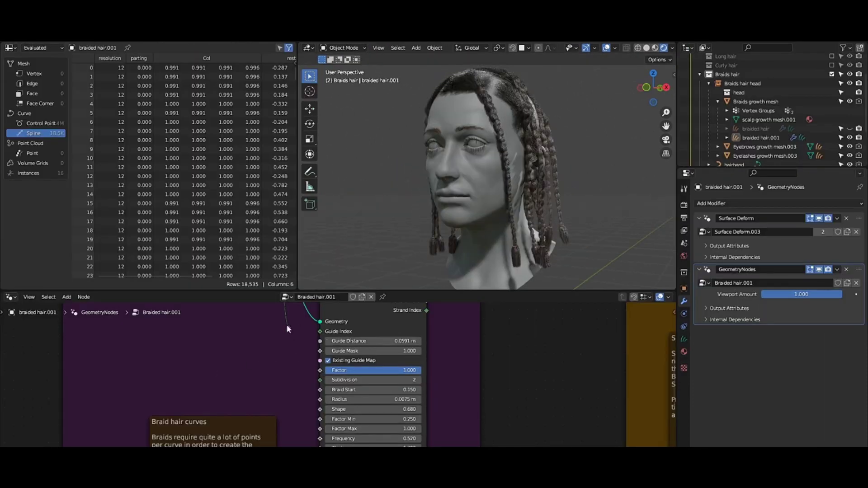
{"action": "left_click_drag", "start_coordinate": [304, 332], "coordinate": [320, 332]}
Adjust the Radius and Frequency of the braids in the braided hair's node
{"action": "middle_click_drag", "start_coordinate": [469, 379], "coordinate": [447, 317]}
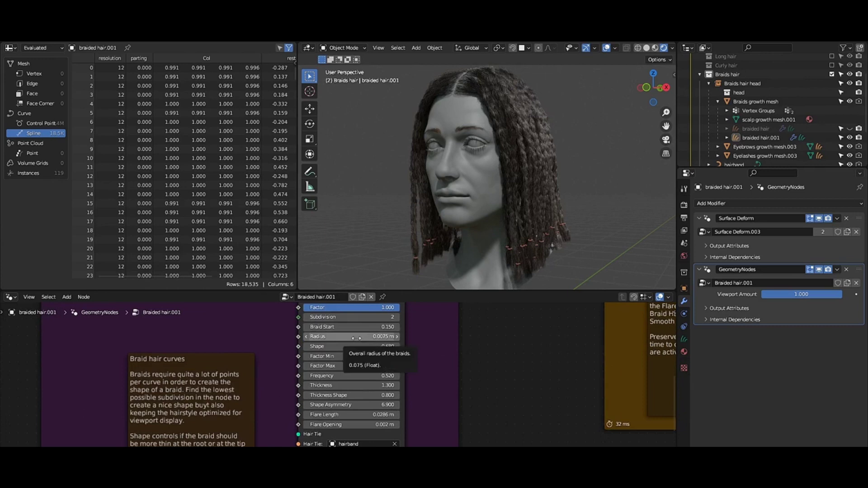
{"action": "left_click_drag", "start_coordinate": [362, 341], "coordinate": [367, 336]}
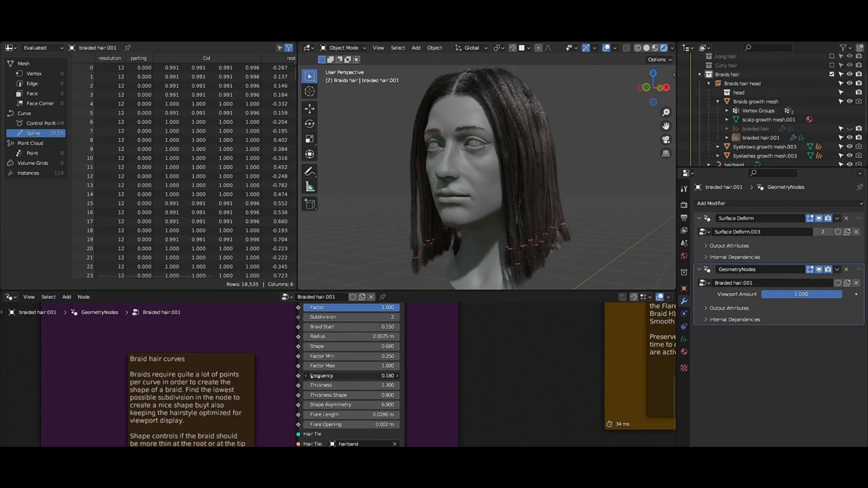
{"action": "left_click_drag", "start_coordinate": [329, 376], "coordinate": [333, 375]}
{"action": "middle_click_drag", "start_coordinate": [538, 244], "coordinate": [487, 248]}
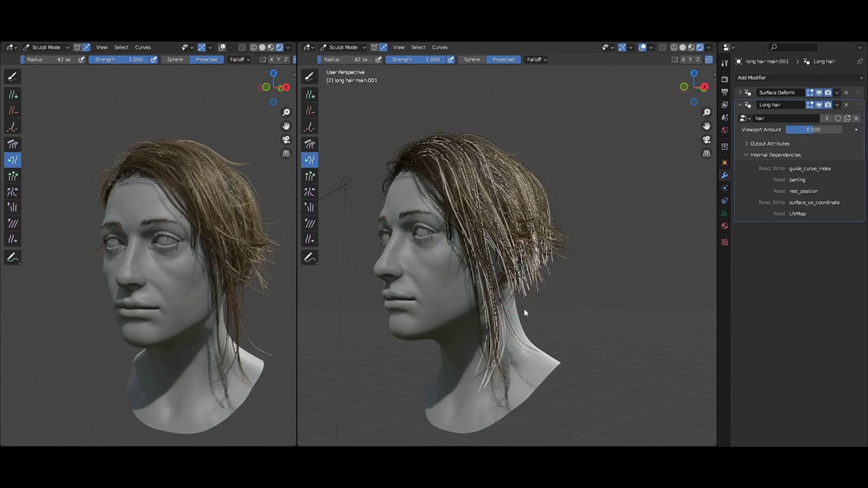
Reduce the Snake Hook radius to 30 px and groom the long hair down over the side of the head and neck
{"action": "middle_click_drag", "start_coordinate": [530, 297], "coordinate": [513, 298]}
{"action": "key", "text": "f"}
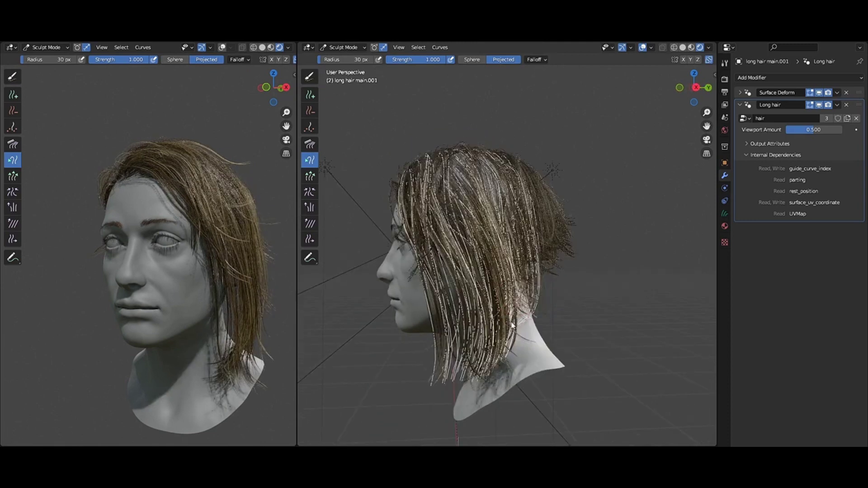
{"action": "mouse_move", "coordinate": [506, 336]}
{"action": "middle_mouse_down"}
{"action": "mouse_move", "coordinate": [579, 330]}
{"action": "mouse_move", "coordinate": [534, 328]}
{"action": "middle_mouse_up"}
{"action": "key", "text": "ctrl+Tab"}
{"action": "middle_click_drag", "start_coordinate": [463, 309], "coordinate": [494, 308]}
{"action": "key", "text": "ctrl+Tab"}
{"action": "left_click", "coordinate": [494, 310]}
{"action": "middle_click_drag", "start_coordinate": [581, 308], "coordinate": [537, 308]}
{"action": "key", "text": "c"}
{"action": "middle_click_drag", "start_coordinate": [558, 274], "coordinate": [470, 300]}
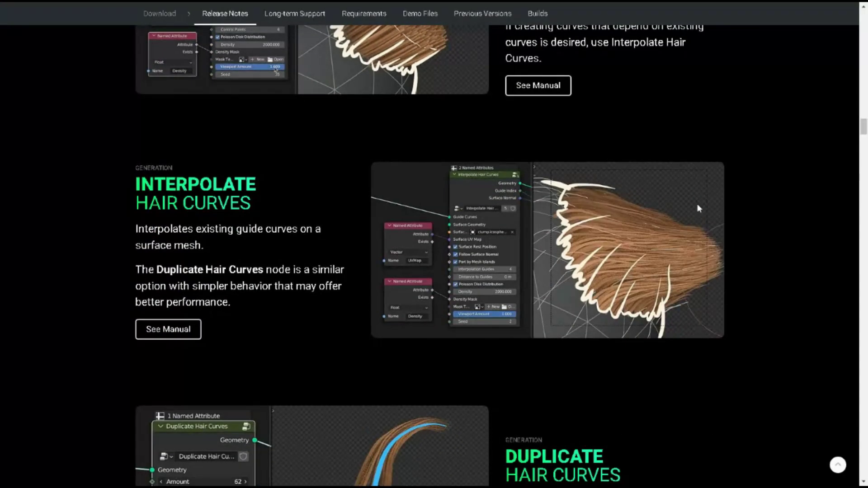
In the Blender 3.5 release notes web page, examine the hair node sections from Interpolate Hair Curves through Frizz Hair Curves and beyond
{"action": "scroll", "coordinate": [698, 208], "scroll_direction": "down", "scroll_amount": 3}
{"action": "scroll", "coordinate": [699, 208], "scroll_direction": "down", "scroll_amount": 1}
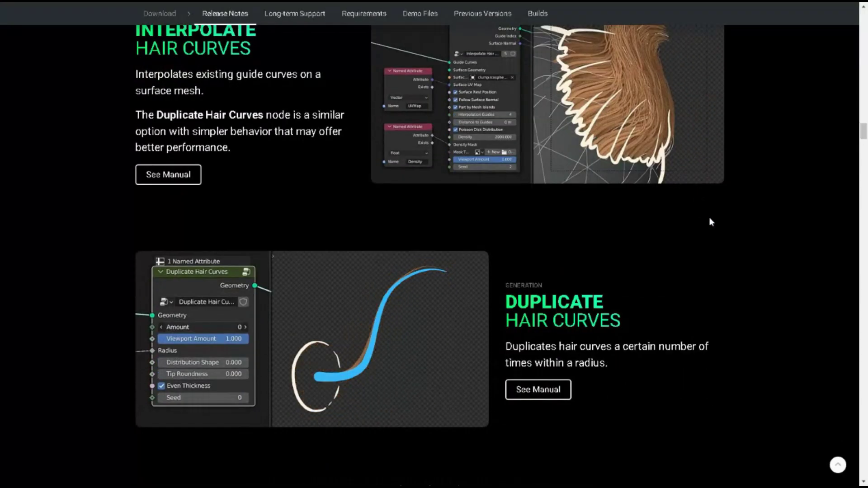
{"action": "scroll", "coordinate": [711, 222], "scroll_direction": "down", "scroll_amount": 6}
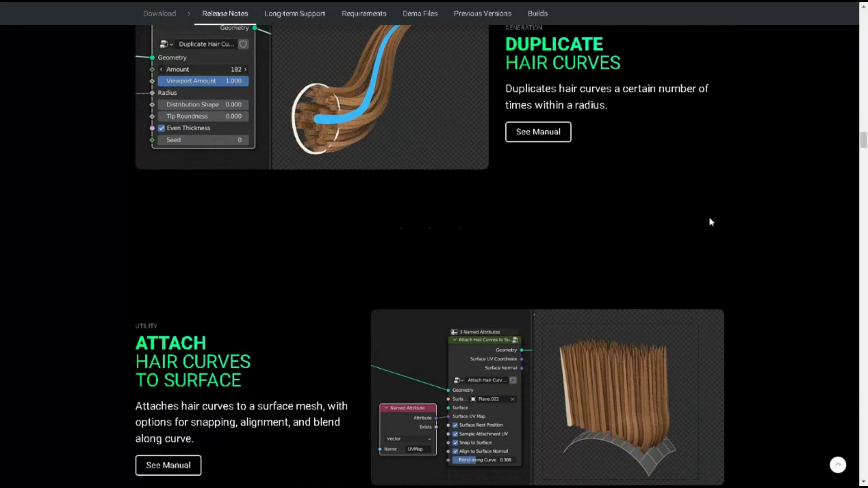
{"action": "scroll", "coordinate": [711, 222], "scroll_direction": "down", "scroll_amount": 4}
{"action": "scroll", "coordinate": [723, 223], "scroll_direction": "down", "scroll_amount": 2}
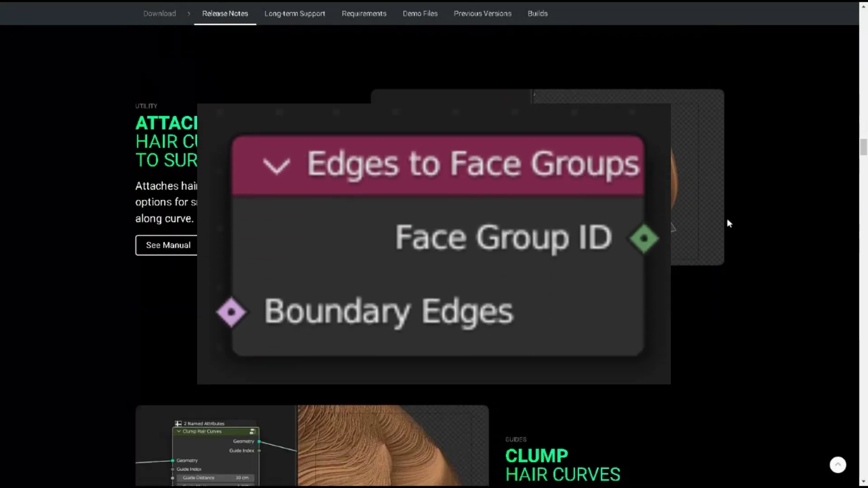
{"action": "scroll", "coordinate": [729, 224], "scroll_direction": "down", "scroll_amount": 3}
{"action": "scroll", "coordinate": [728, 223], "scroll_direction": "down", "scroll_amount": 3}
{"action": "scroll", "coordinate": [728, 220], "scroll_direction": "down", "scroll_amount": 1}
{"action": "scroll", "coordinate": [728, 221], "scroll_direction": "down", "scroll_amount": 4}
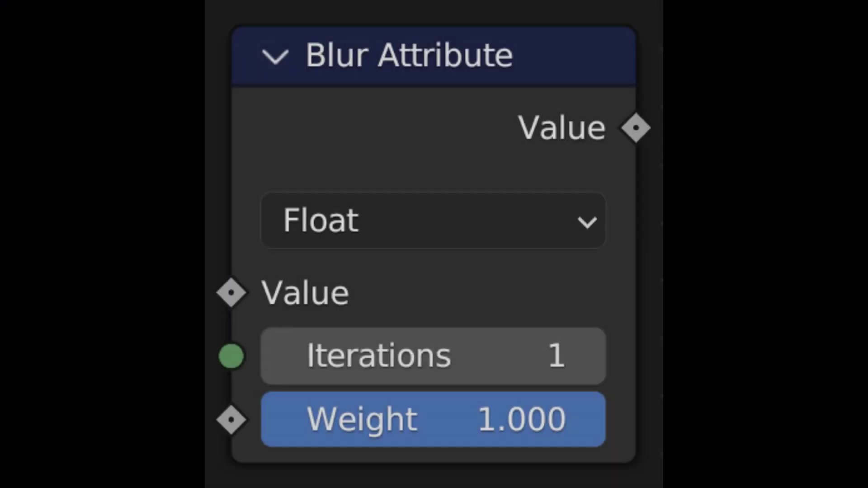
{"action": "scroll", "coordinate": [728, 223], "scroll_direction": "down", "scroll_amount": 1}
{"action": "scroll", "coordinate": [728, 223], "scroll_direction": "down", "scroll_amount": 4}
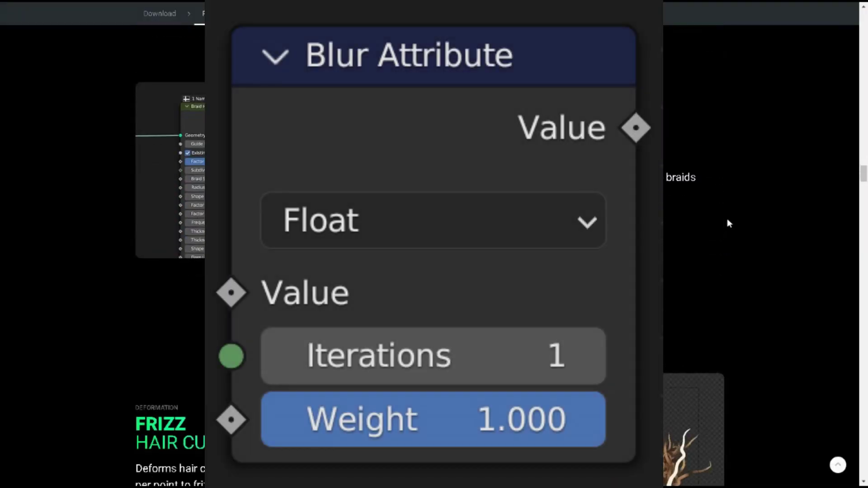
{"action": "scroll", "coordinate": [727, 219], "scroll_direction": "down", "scroll_amount": 5}
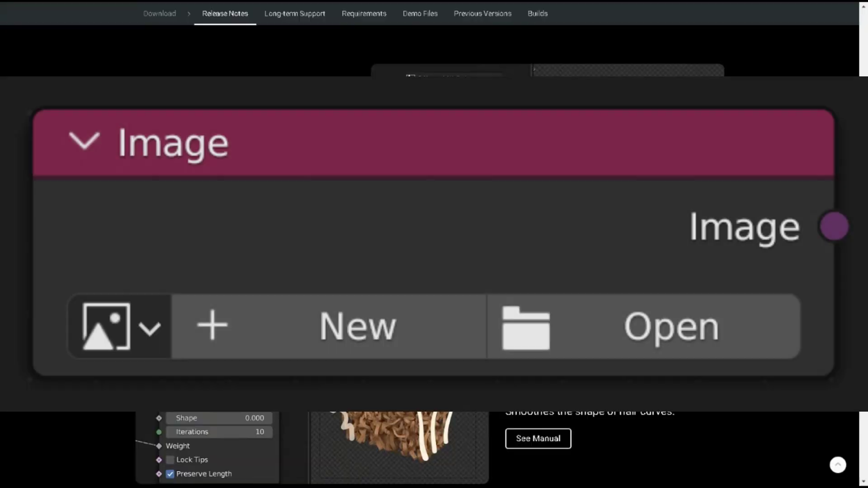
{"action": "scroll", "coordinate": [727, 219], "scroll_direction": "down", "scroll_amount": 5}
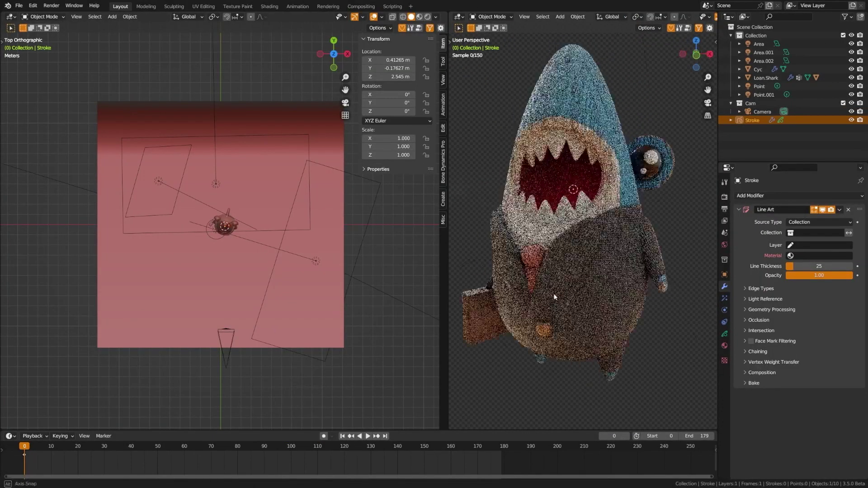
Examine the shark, rocky island and forest scenes up close in the rendered viewport, and enlarge the shark's render window
{"action": "middle_click_drag", "start_coordinate": [555, 297], "coordinate": [616, 309]}
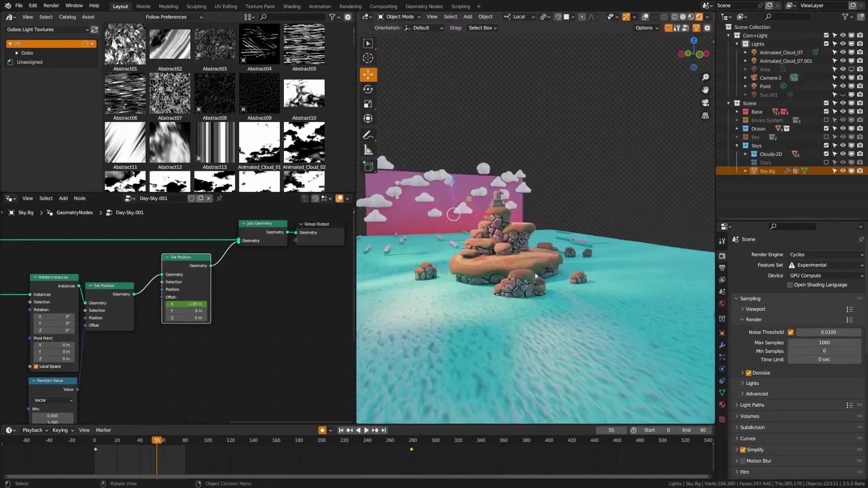
{"action": "scroll", "coordinate": [531, 275], "scroll_direction": "up", "scroll_amount": 4}
{"action": "middle_click_drag", "start_coordinate": [555, 286], "coordinate": [372, 337]}
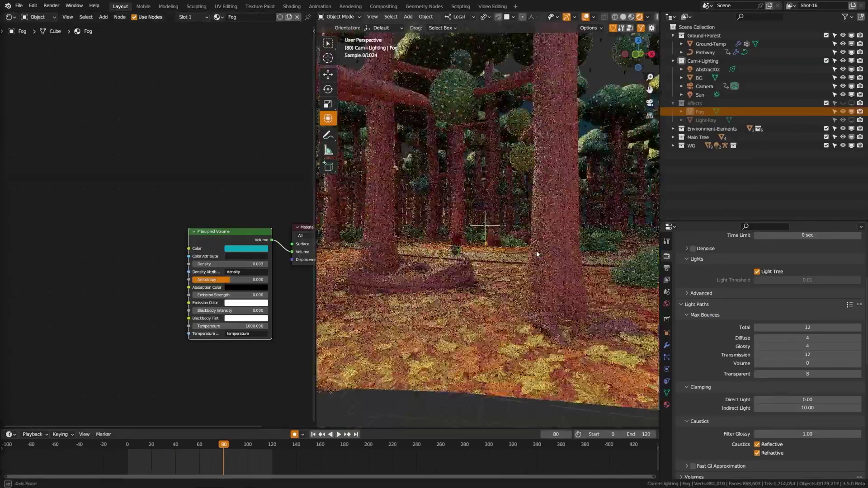
{"action": "scroll", "coordinate": [495, 280], "scroll_direction": "up", "scroll_amount": 4}
{"action": "middle_click_drag", "start_coordinate": [495, 281], "coordinate": [477, 321]}
{"action": "scroll", "coordinate": [494, 299], "scroll_direction": "up", "scroll_amount": 2}
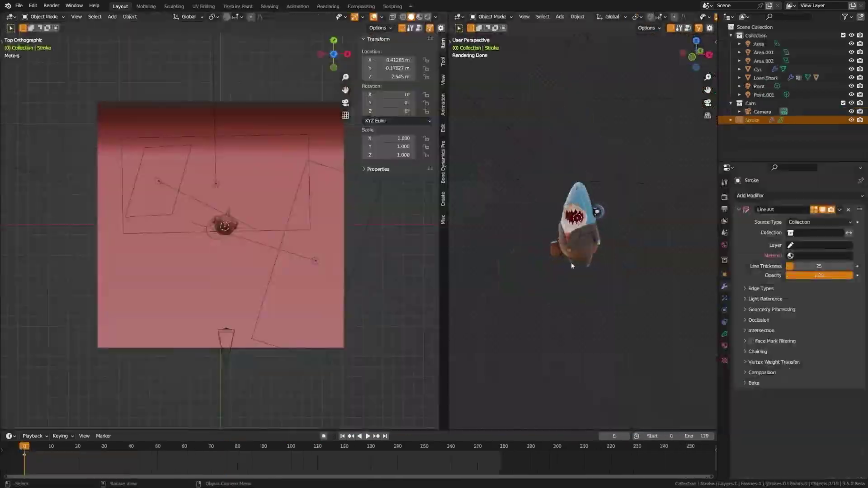
{"action": "scroll", "coordinate": [574, 269], "scroll_direction": "up", "scroll_amount": 5}
{"action": "middle_click_drag", "start_coordinate": [586, 286], "coordinate": [614, 308]}
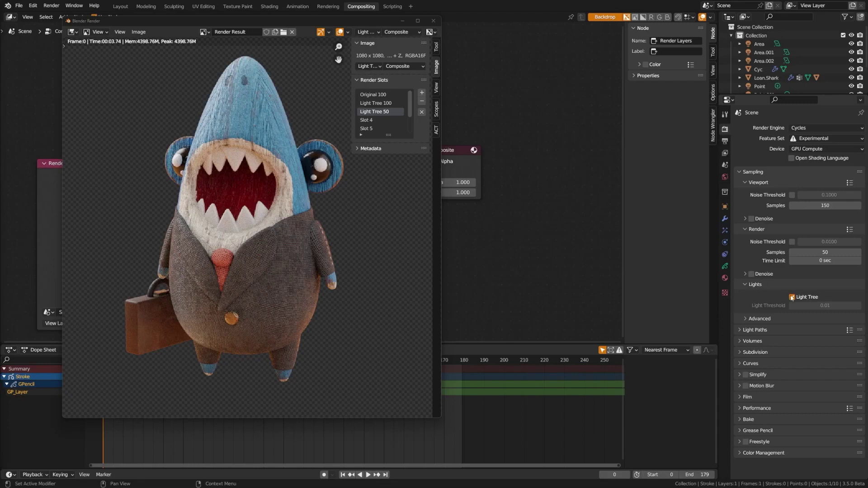
{"action": "left_click", "coordinate": [418, 21]}
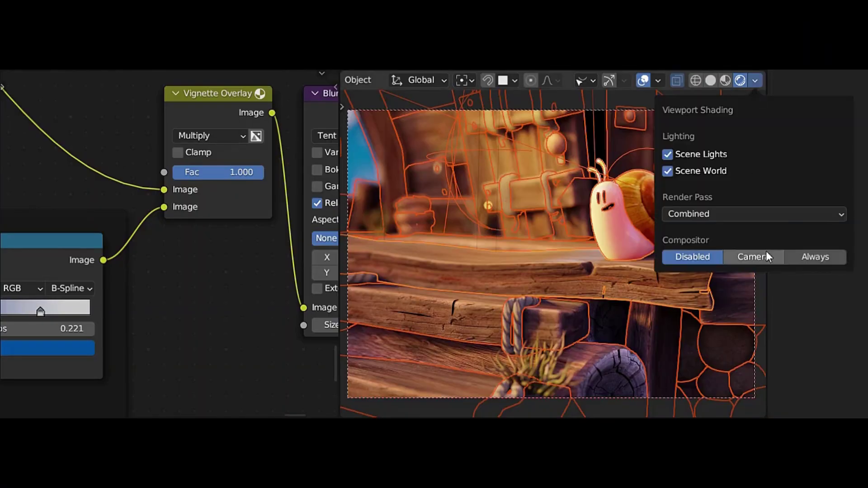
With the viewport Compositor set to Camera, lower the Vignette Overlay factor to 0.776 and hide the viewport overlays
{"action": "left_click", "coordinate": [768, 256]}
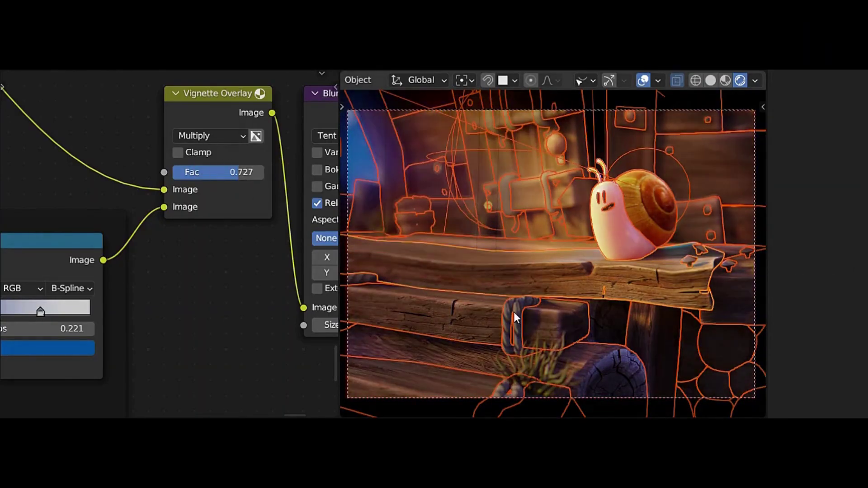
{"action": "key", "text": "shift+alt+z"}
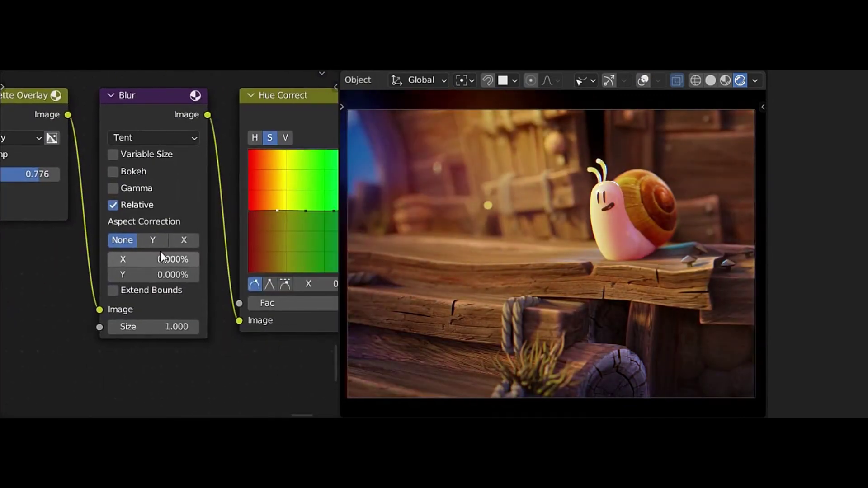
Try different X and Y amounts in the Blur node and enable its Bokeh and Gamma options
{"action": "mouse_move", "coordinate": [161, 259]}
{"action": "left_mouse_down"}
{"action": "mouse_move", "coordinate": [190, 259]}
{"action": "mouse_move", "coordinate": [172, 259]}
{"action": "left_mouse_up"}
{"action": "left_click_drag", "start_coordinate": [153, 275], "coordinate": [181, 274]}
{"action": "left_click", "coordinate": [113, 188]}
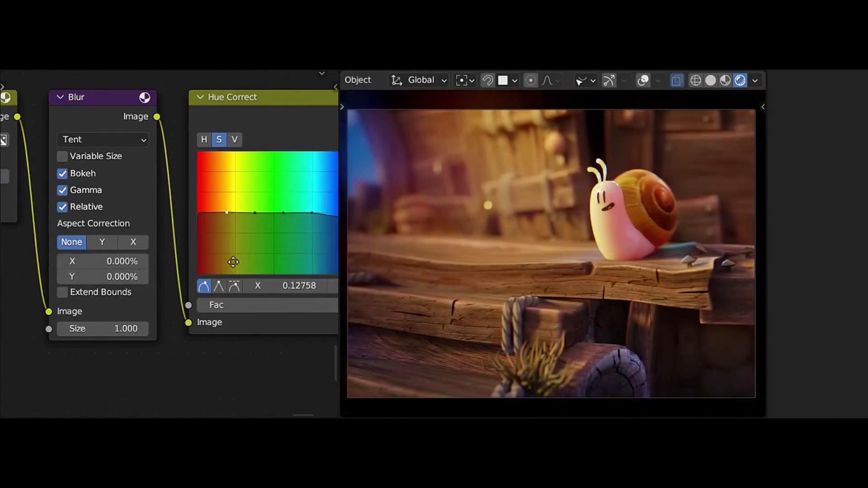
Set the Lens Distortion node's Distort and Dispersion to 0.070 and enable Jitter and Fit
{"action": "left_click_drag", "start_coordinate": [310, 274], "coordinate": [83, 274]}
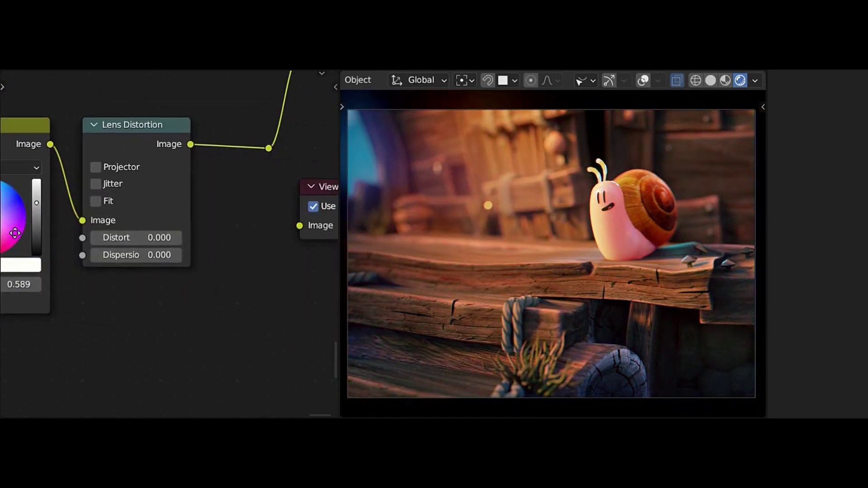
{"action": "left_click_drag", "start_coordinate": [135, 237], "coordinate": [118, 255]}
{"action": "left_click", "coordinate": [104, 184]}
{"action": "left_click", "coordinate": [104, 200]}
{"action": "left_click_drag", "start_coordinate": [136, 238], "coordinate": [129, 237]}
Set the viewport Compositor to Always, view the snail scene from outside the camera, and return to the camera view
{"action": "middle_click_drag", "start_coordinate": [644, 161], "coordinate": [674, 224]}
{"action": "left_click", "coordinate": [755, 81]}
{"action": "left_click", "coordinate": [806, 256]}
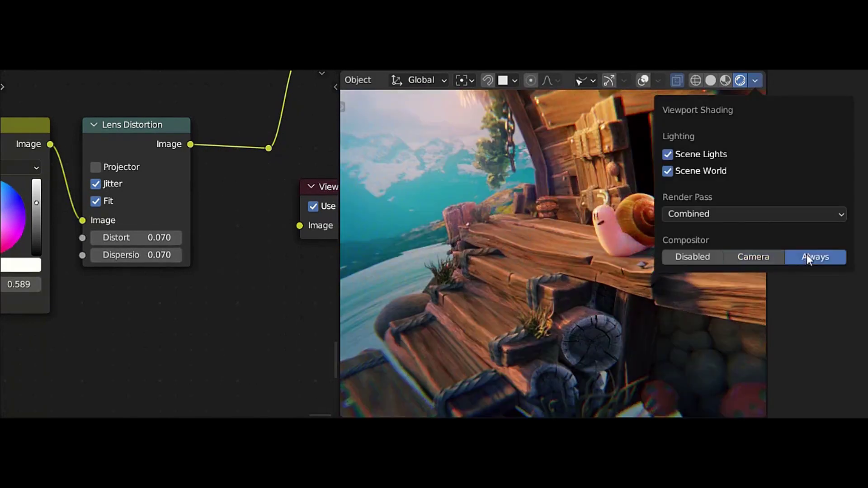
{"action": "middle_click_drag", "start_coordinate": [599, 293], "coordinate": [683, 276]}
{"action": "scroll", "coordinate": [647, 272], "scroll_direction": "down", "scroll_amount": 3}
{"action": "key", "text": "KP_0"}
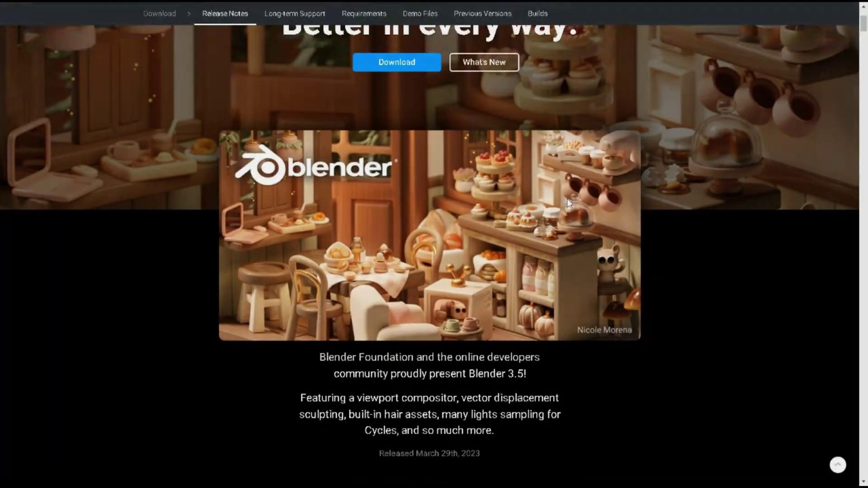
Look through the Blender 3.5 release notes from the splash image at the start to the overview of additional hair nodes
{"action": "scroll", "coordinate": [567, 199], "scroll_direction": "down", "scroll_amount": 10}
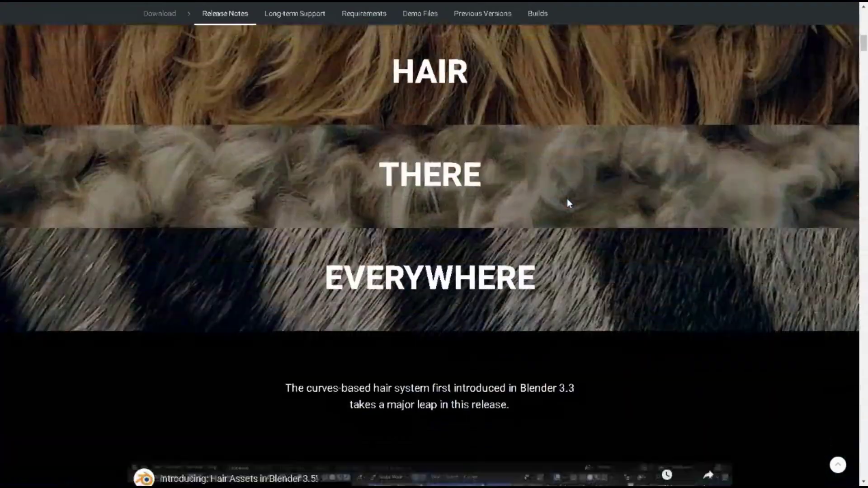
{"action": "scroll", "coordinate": [567, 199], "scroll_direction": "down", "scroll_amount": 15}
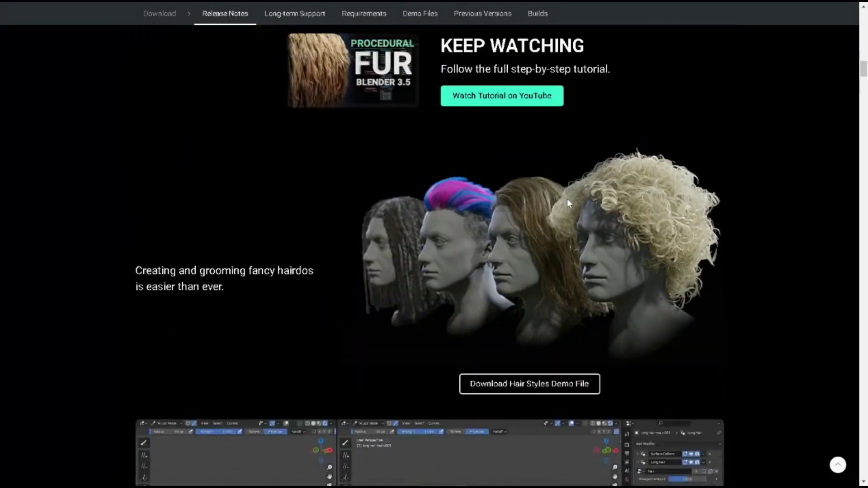
{"action": "scroll", "coordinate": [567, 199], "scroll_direction": "down", "scroll_amount": 15}
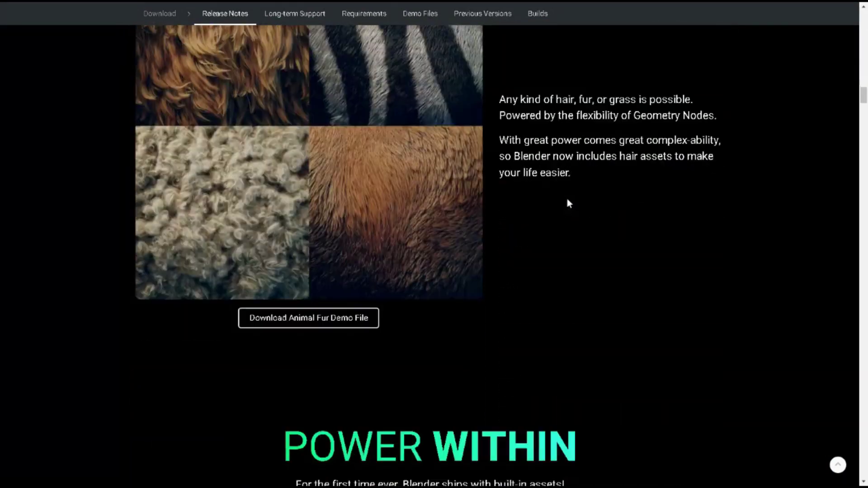
{"action": "scroll", "coordinate": [567, 201], "scroll_direction": "down", "scroll_amount": 15}
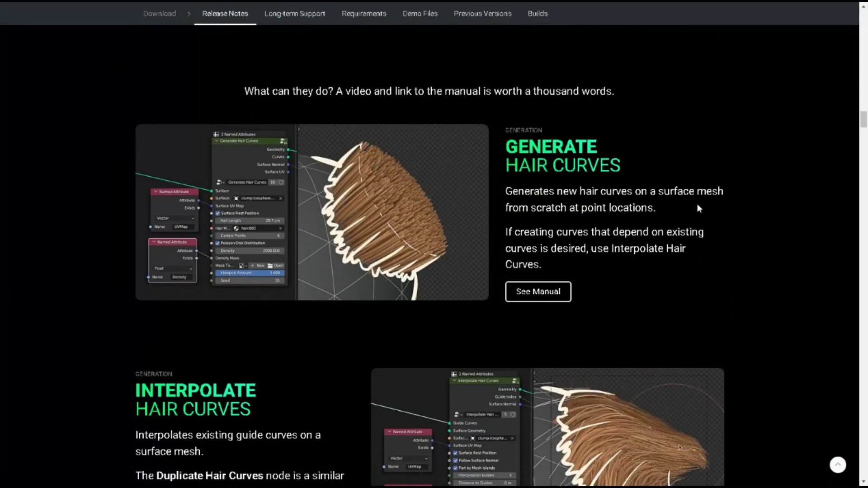
{"action": "scroll", "coordinate": [699, 208], "scroll_direction": "down", "scroll_amount": 15}
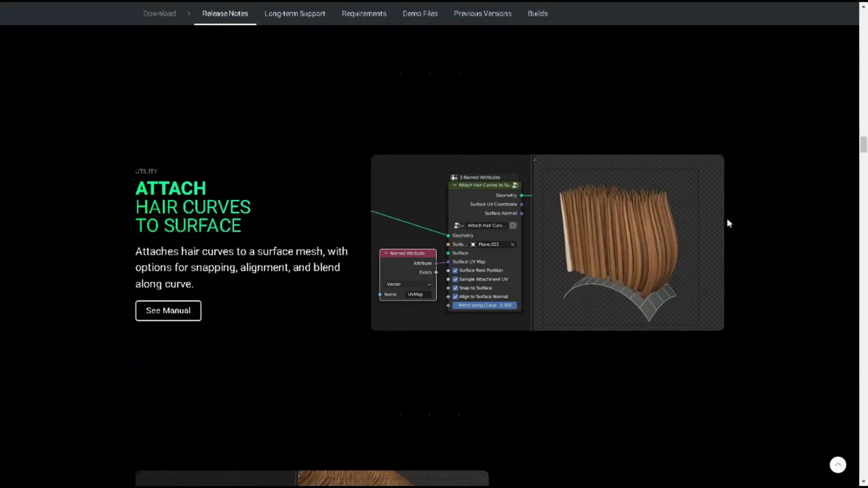
{"action": "scroll", "coordinate": [728, 223], "scroll_direction": "down", "scroll_amount": 15}
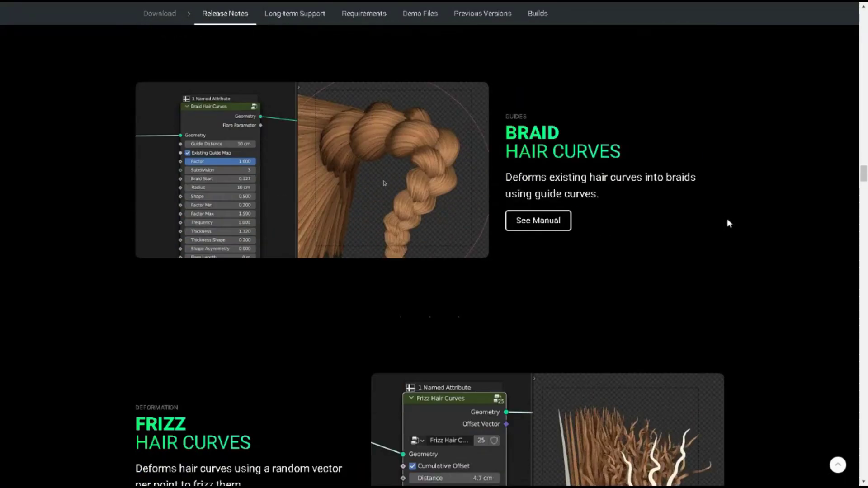
{"action": "scroll", "coordinate": [728, 221], "scroll_direction": "down", "scroll_amount": 15}
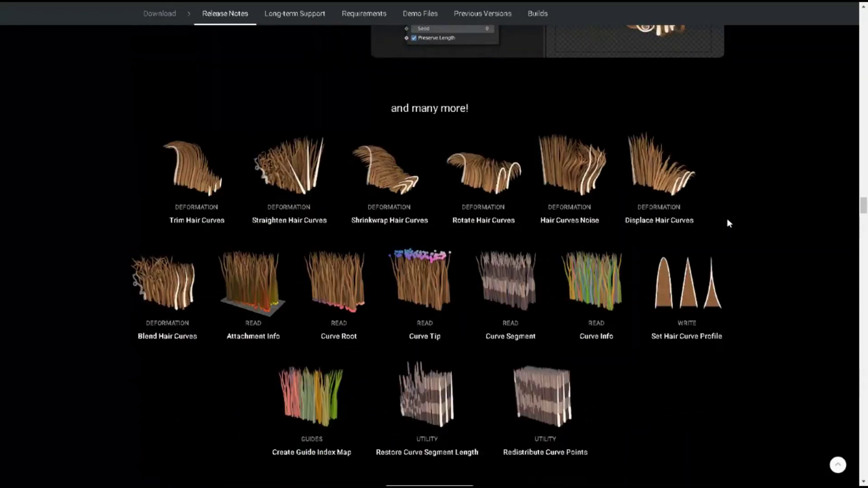